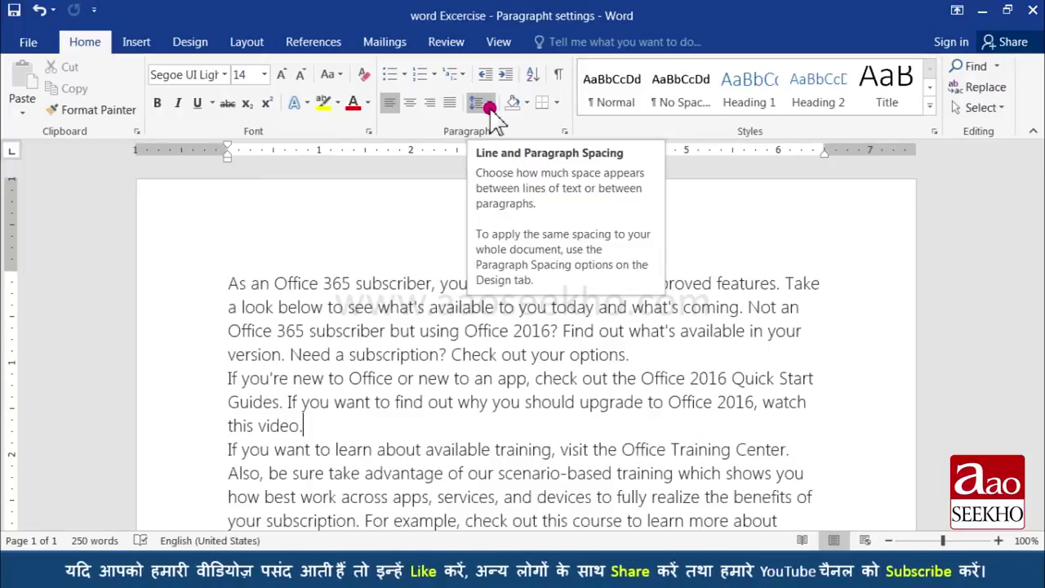
Give the first paragraph, 'As an Office 365 subscriber', 1.5 line spacing
left_click(453, 355)
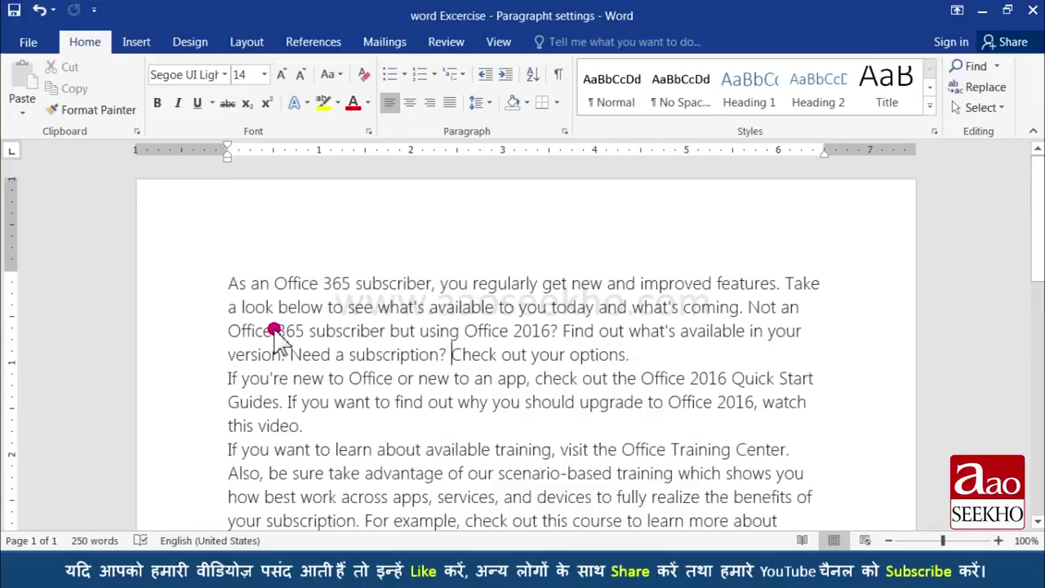
left_click(231, 285)
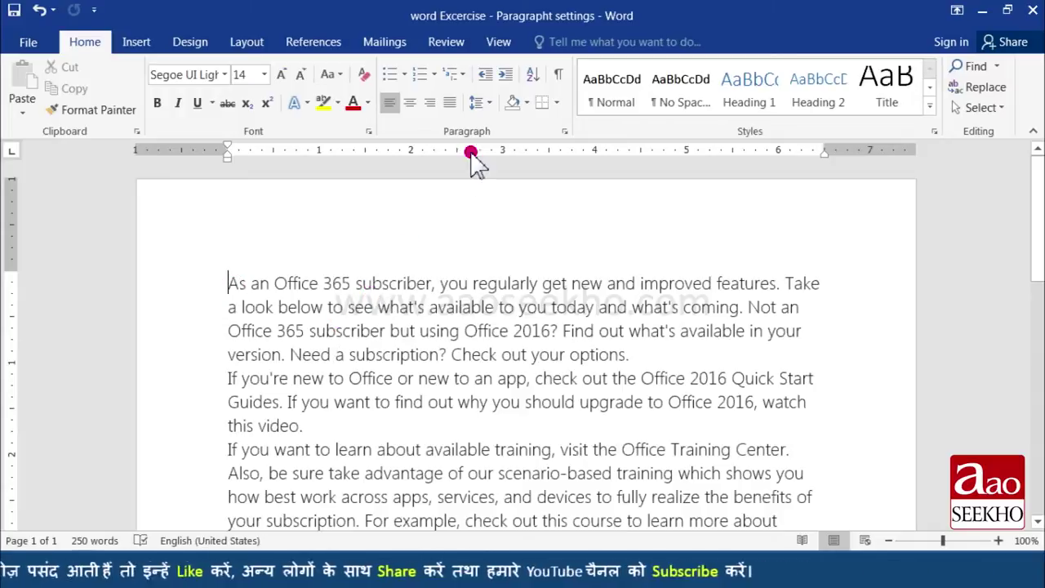
left_click(488, 106)
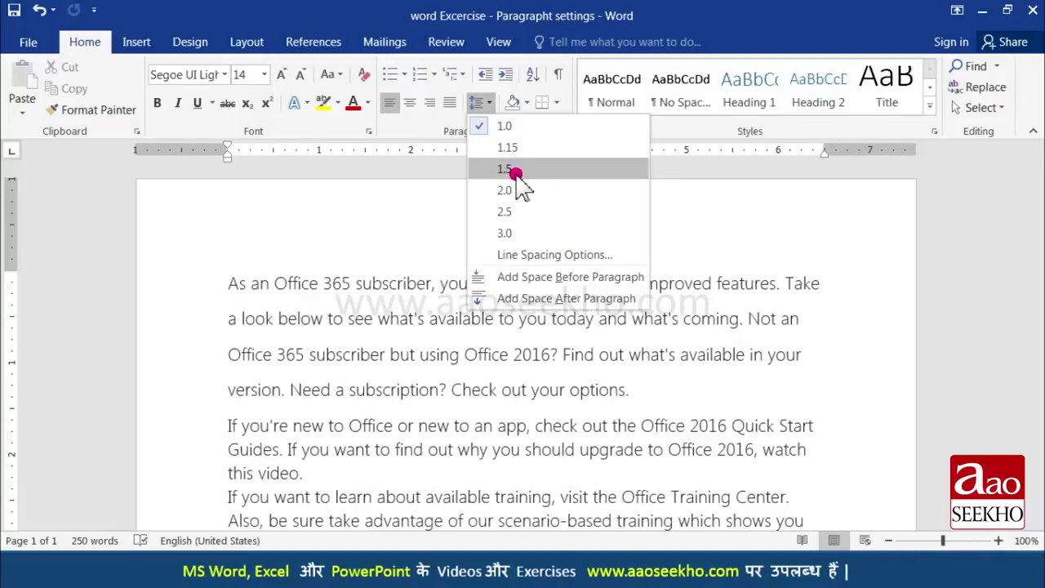
left_click(511, 169)
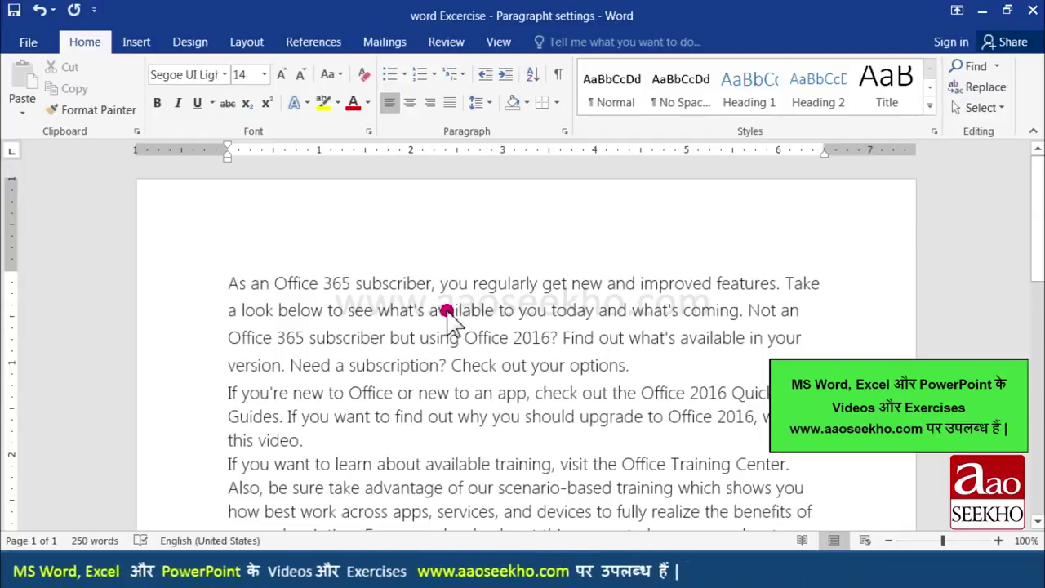
Move into the 'If you're new to Office' paragraph and bring up its line and paragraph spacing options
scroll(441, 327, "down", 2)
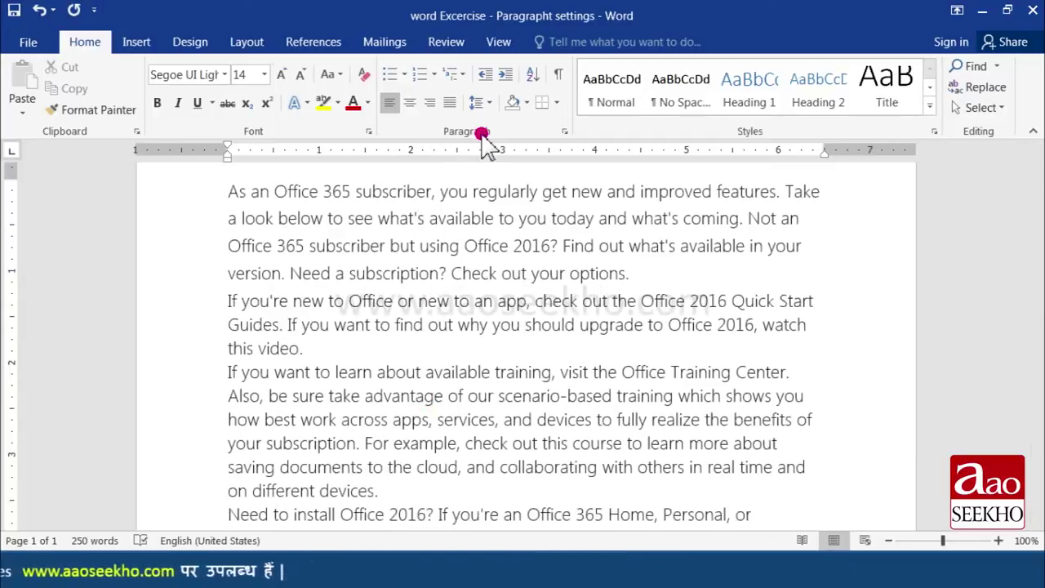
left_click(485, 109)
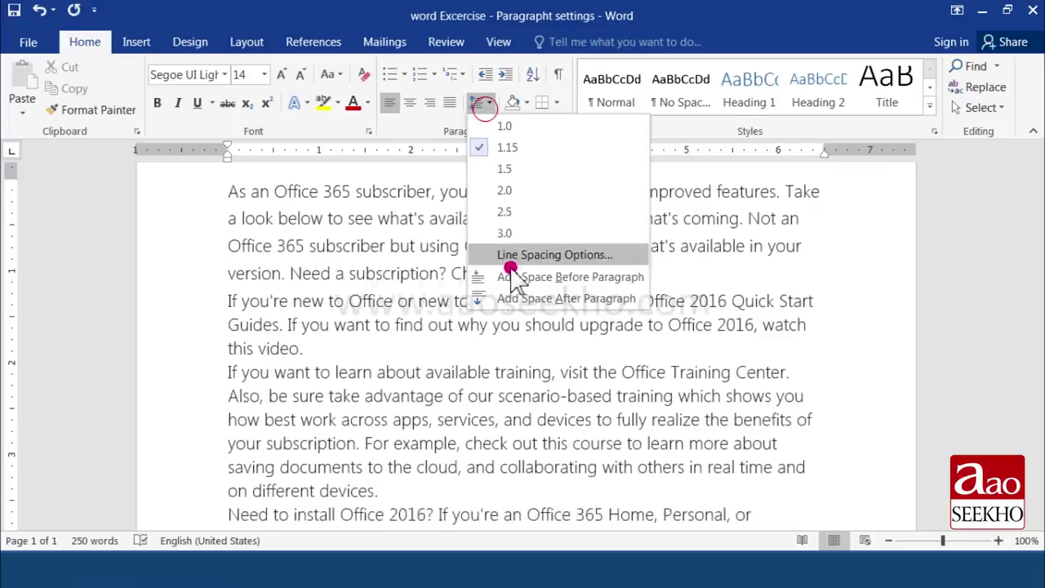
left_click(406, 274)
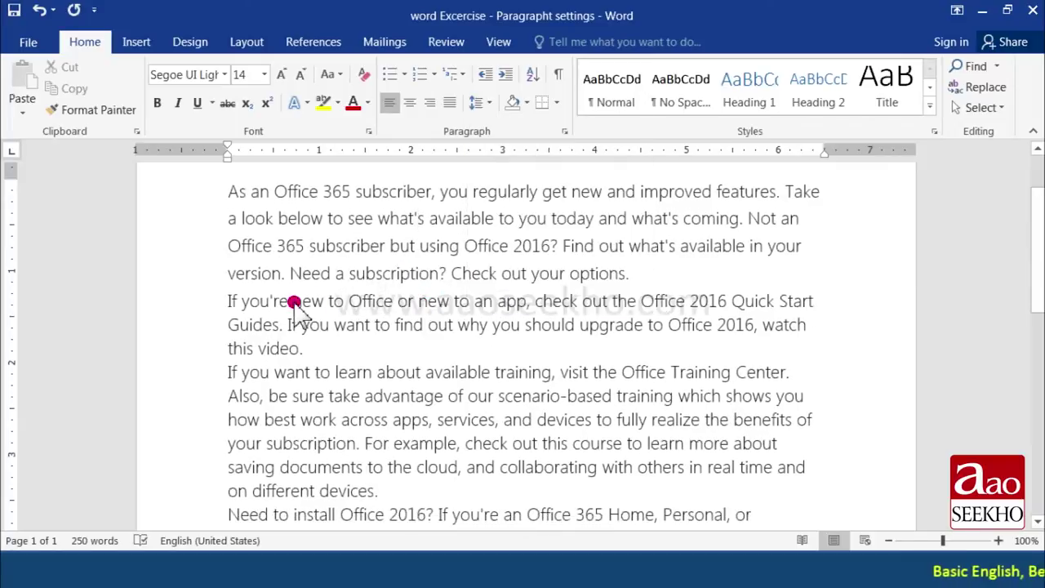
left_click(229, 302)
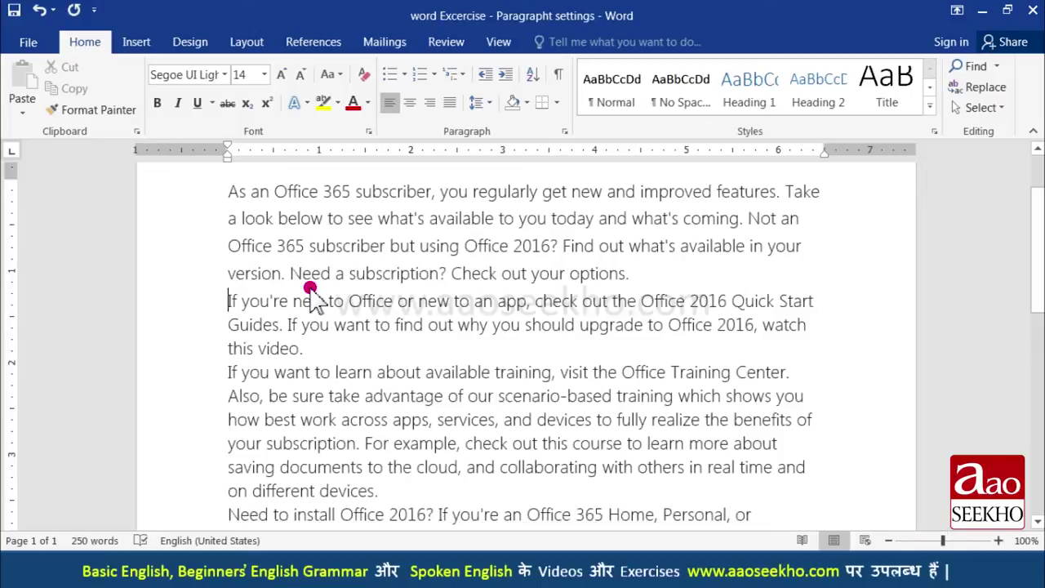
left_click(490, 113)
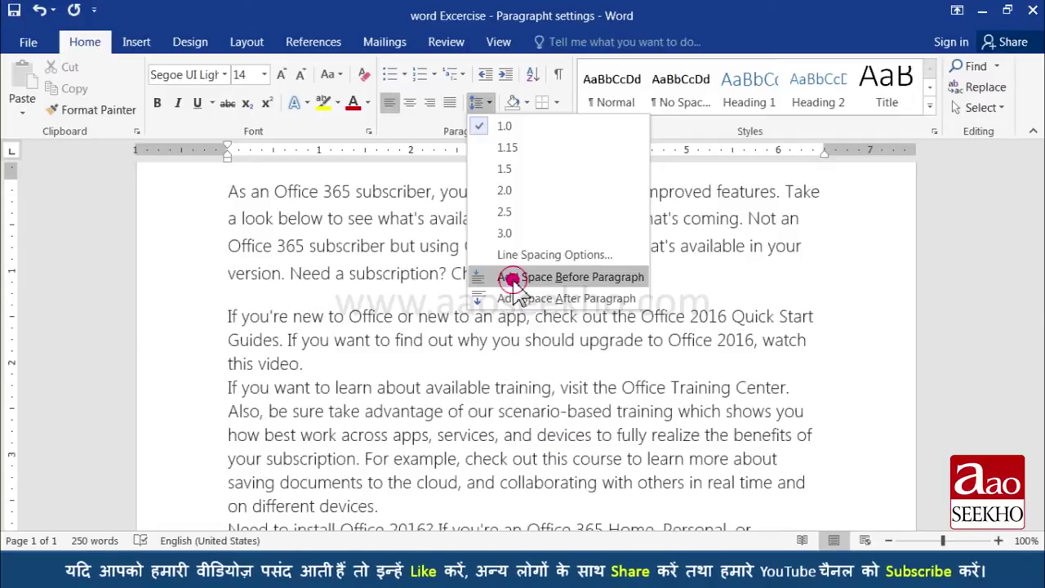
Add space before and after the 'If you're new to Office' paragraph
left_click(512, 278)
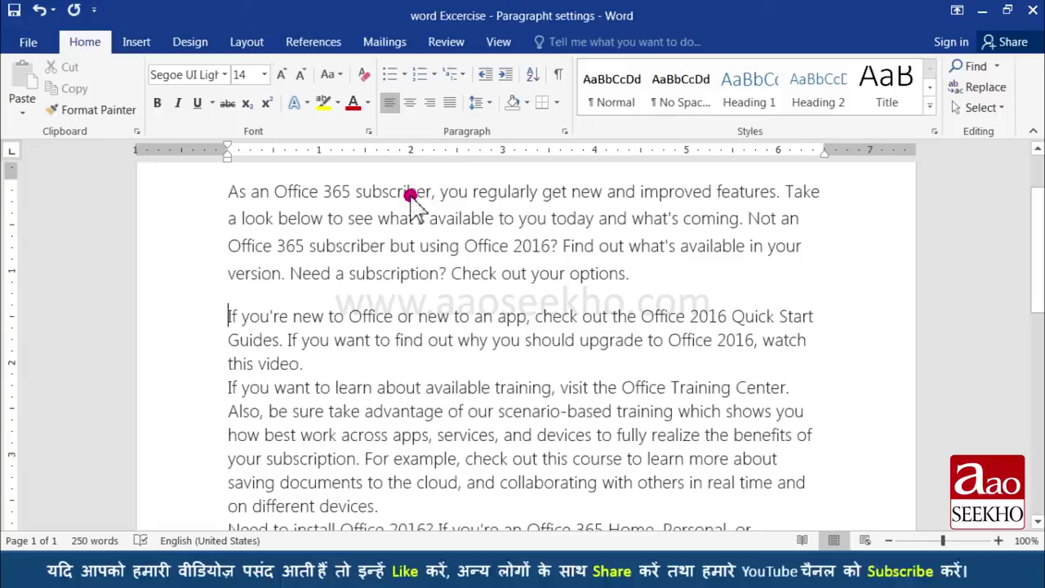
left_click(483, 103)
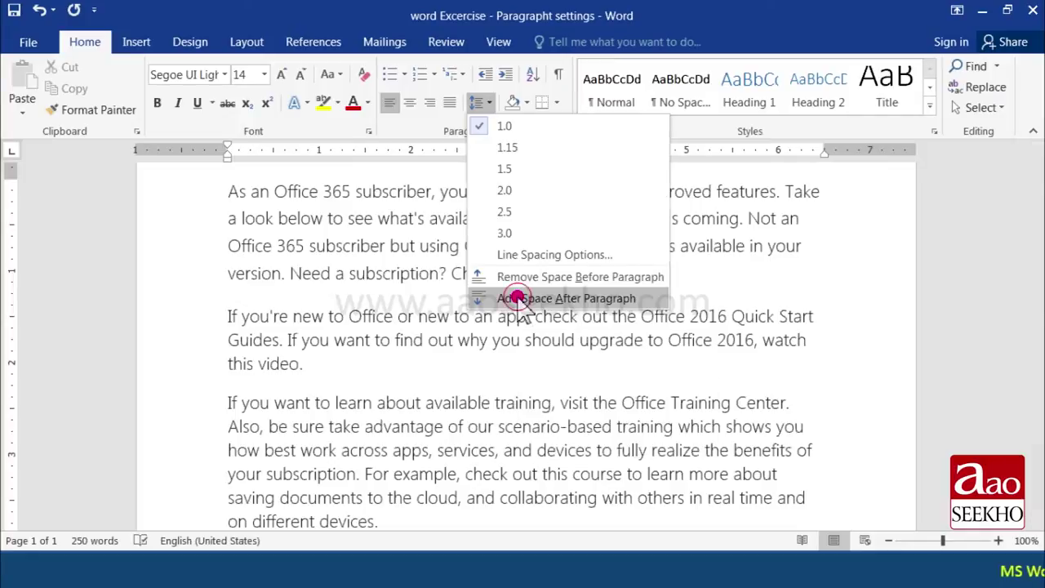
left_click(518, 298)
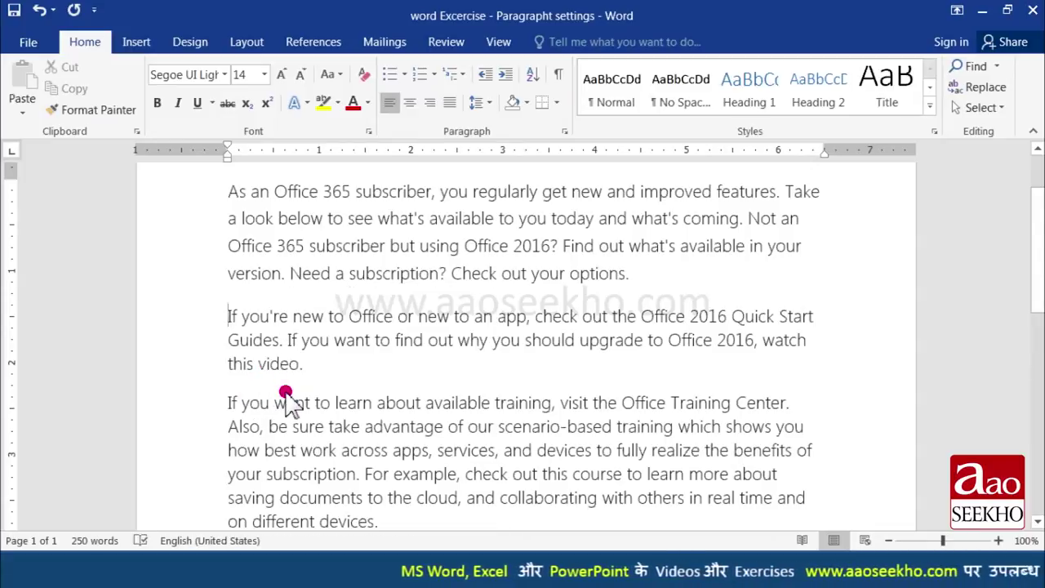
Remove the space before and after the 'If you're new to Office' paragraph
left_click(491, 103)
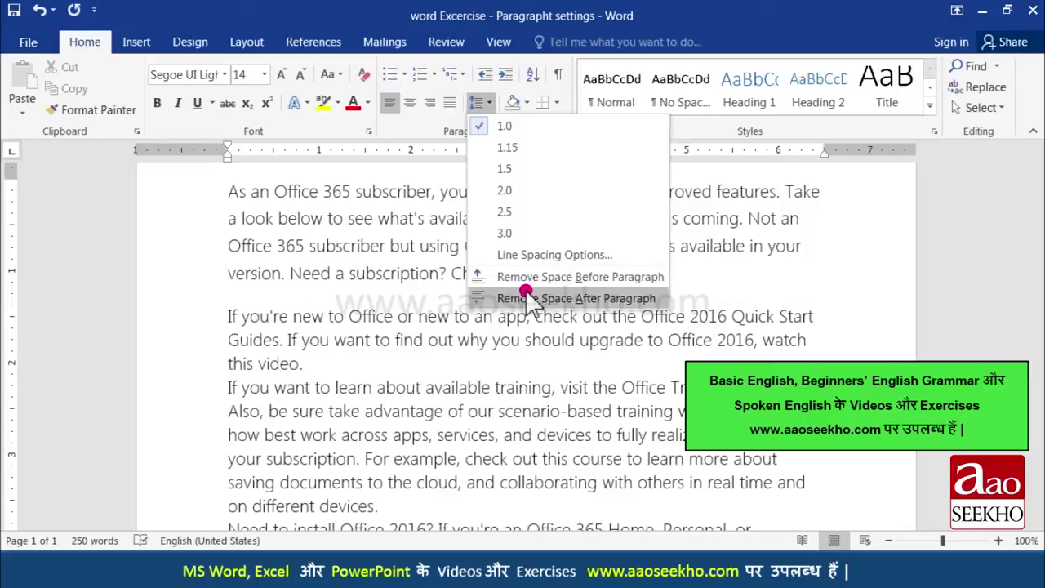
left_click(527, 278)
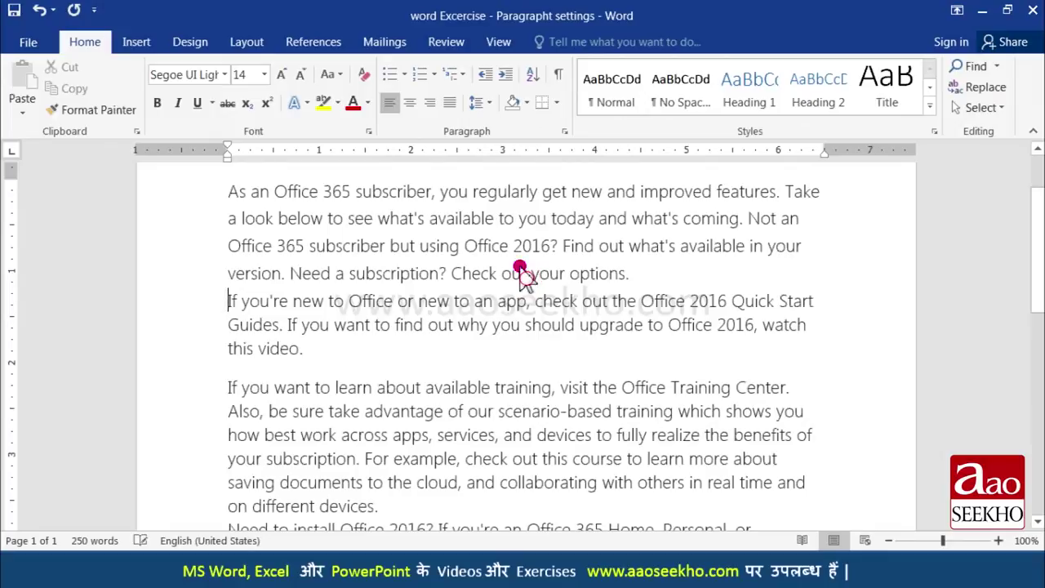
left_click(478, 102)
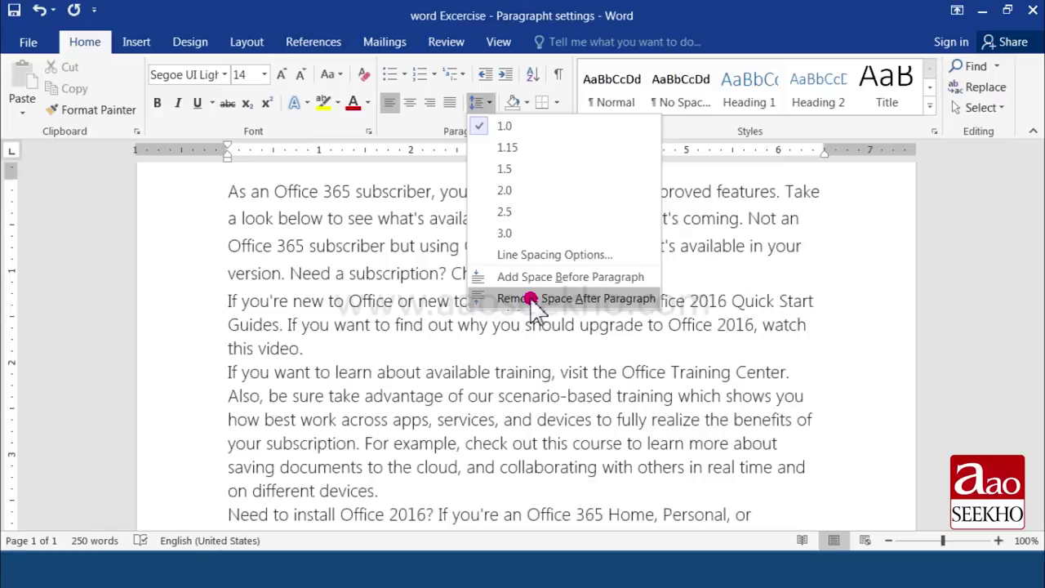
left_click(531, 301)
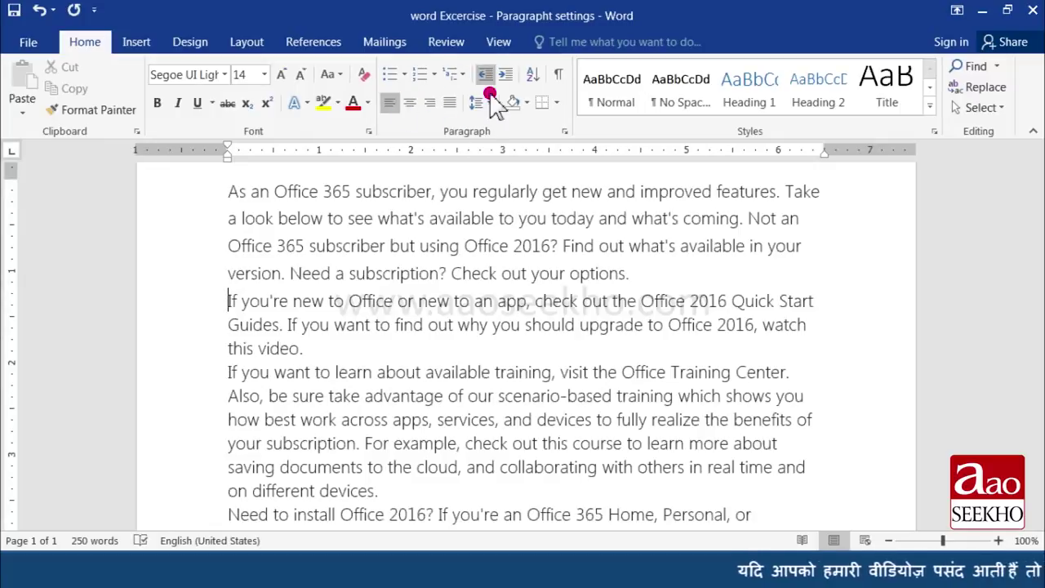
In the Paragraph dialog, keep the 'If you're new to Office' paragraph's alignment set to Left
left_click(564, 132)
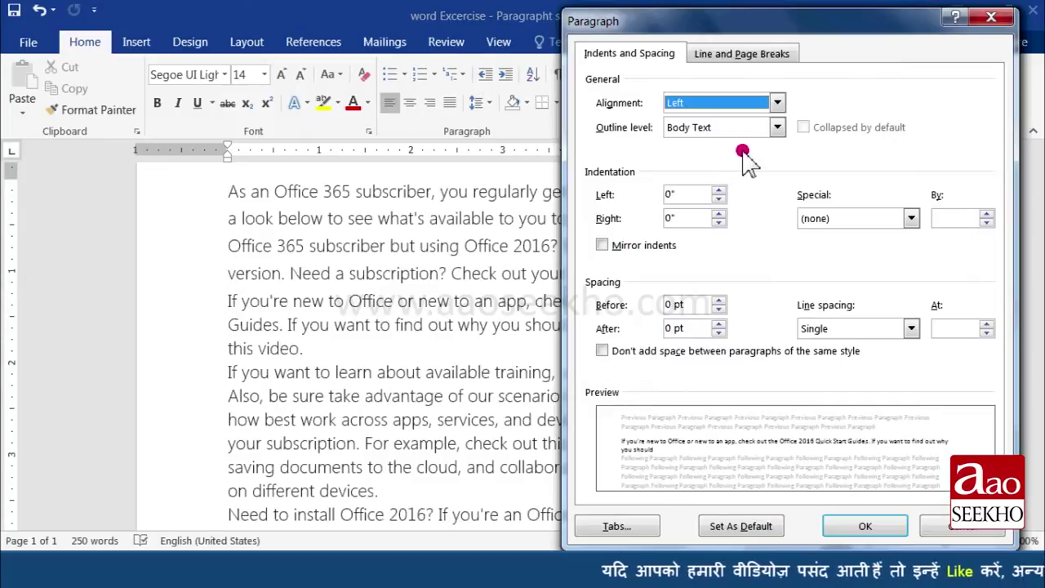
left_click(779, 102)
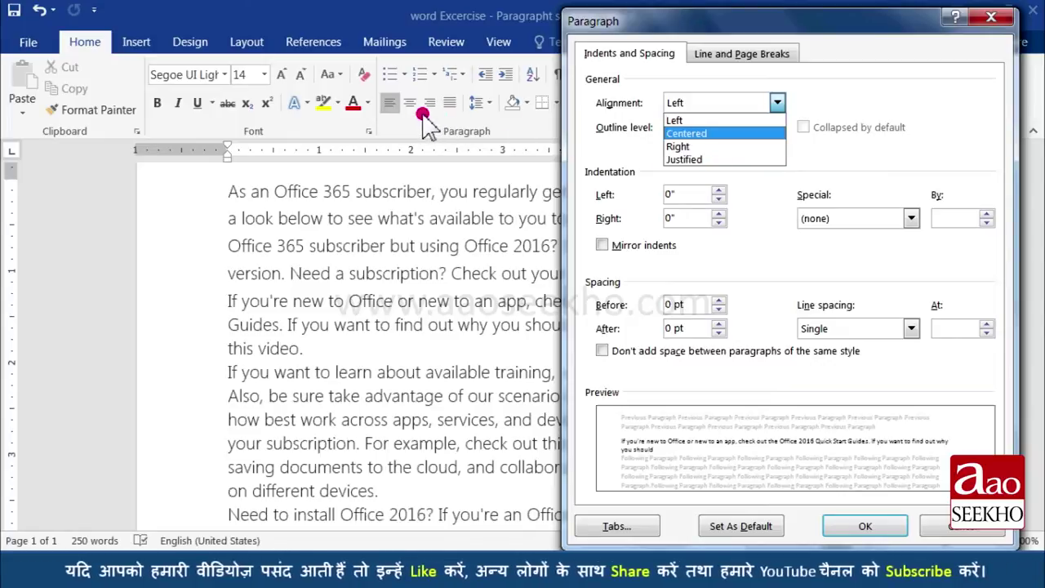
left_click(696, 120)
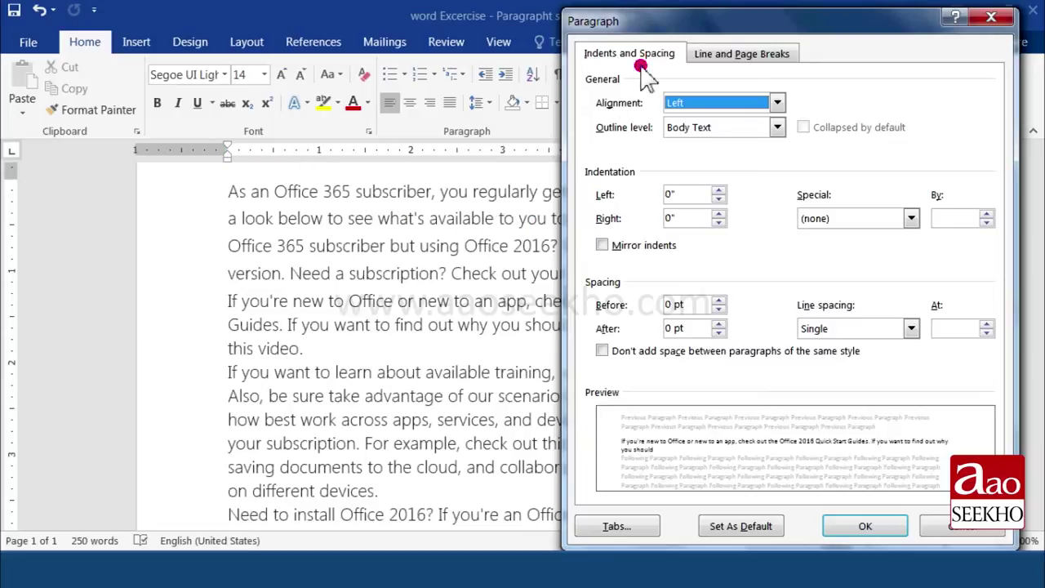
left_click_drag(679, 20, 434, 219)
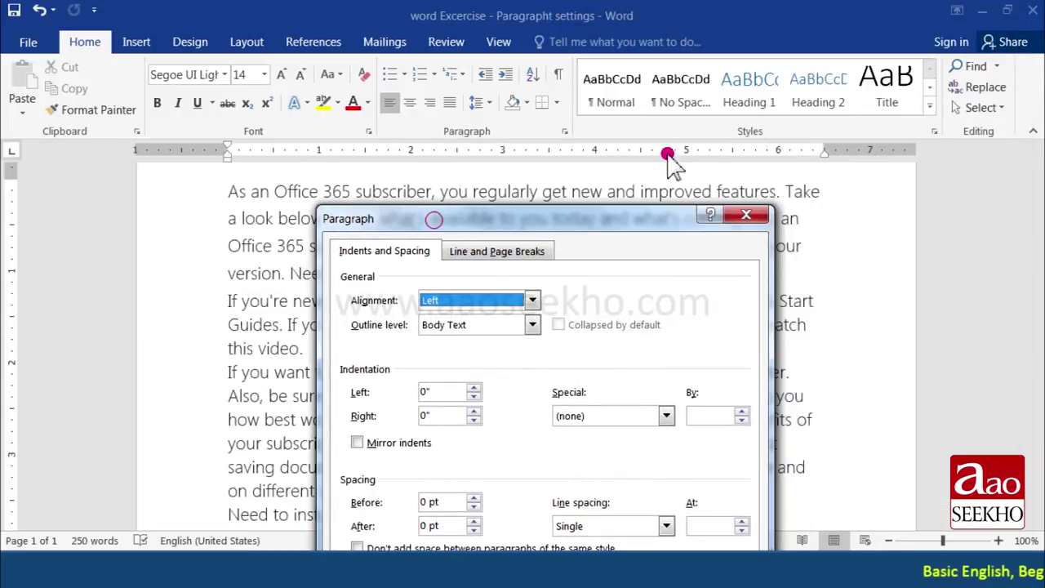
left_click_drag(610, 219, 605, 67)
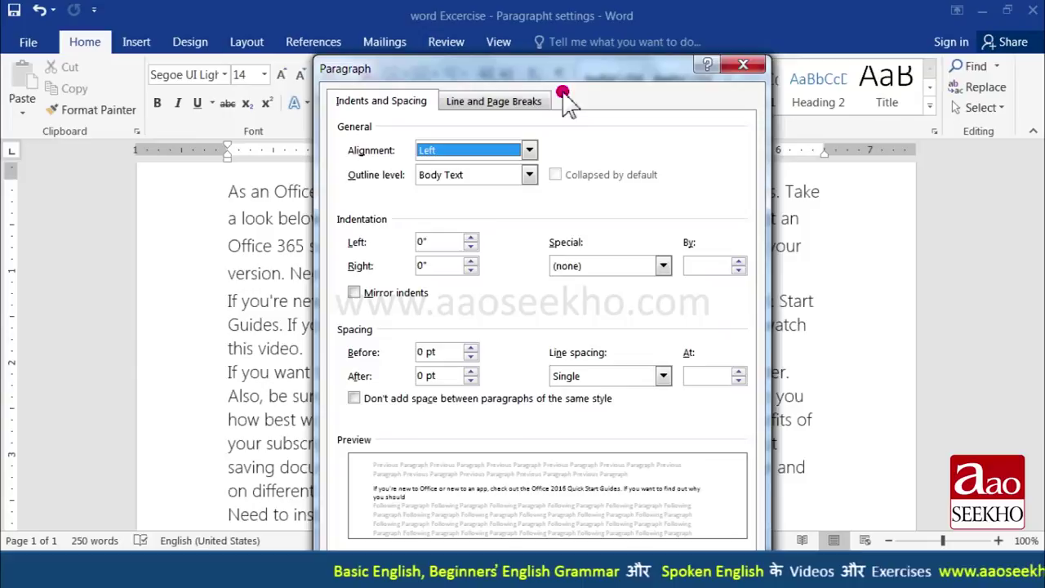
left_click_drag(571, 70, 755, 81)
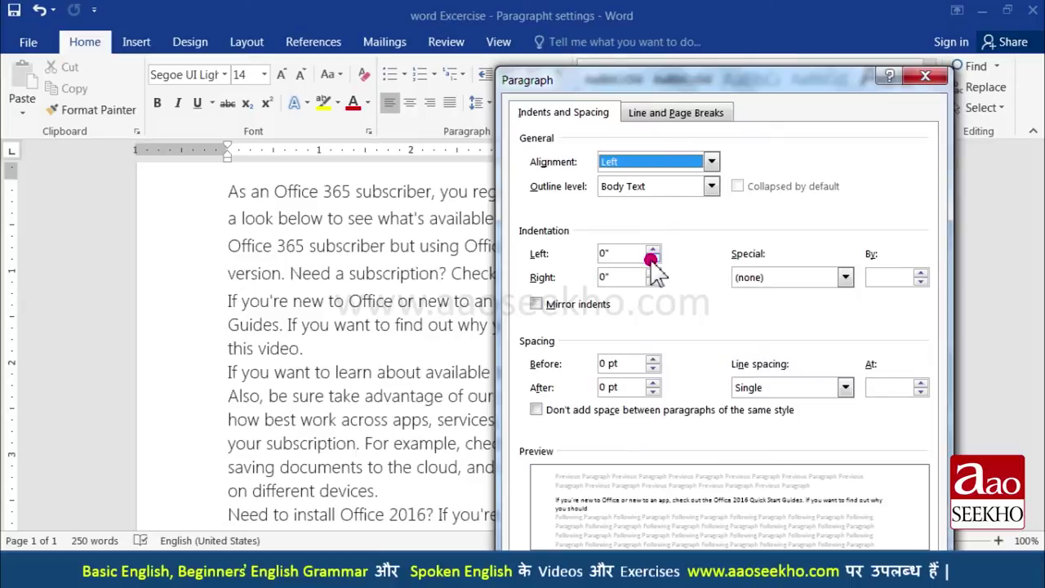
left_click_drag(711, 82, 705, 32)
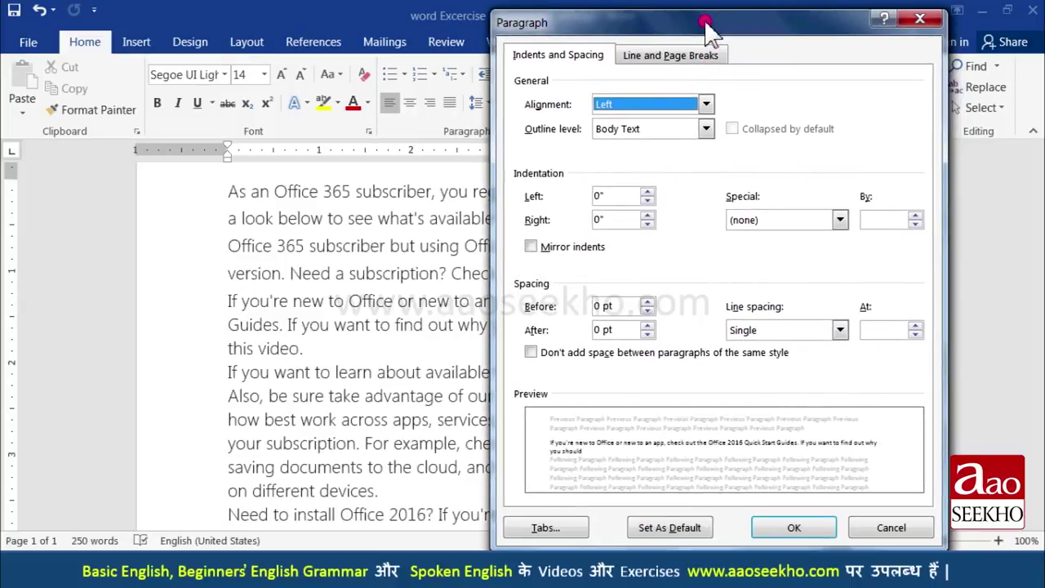
Set the paragraph's left and right indents to 1" each and apply
left_click(648, 200)
left_click(648, 200)
left_click(649, 200)
left_click(649, 200)
left_click(648, 200)
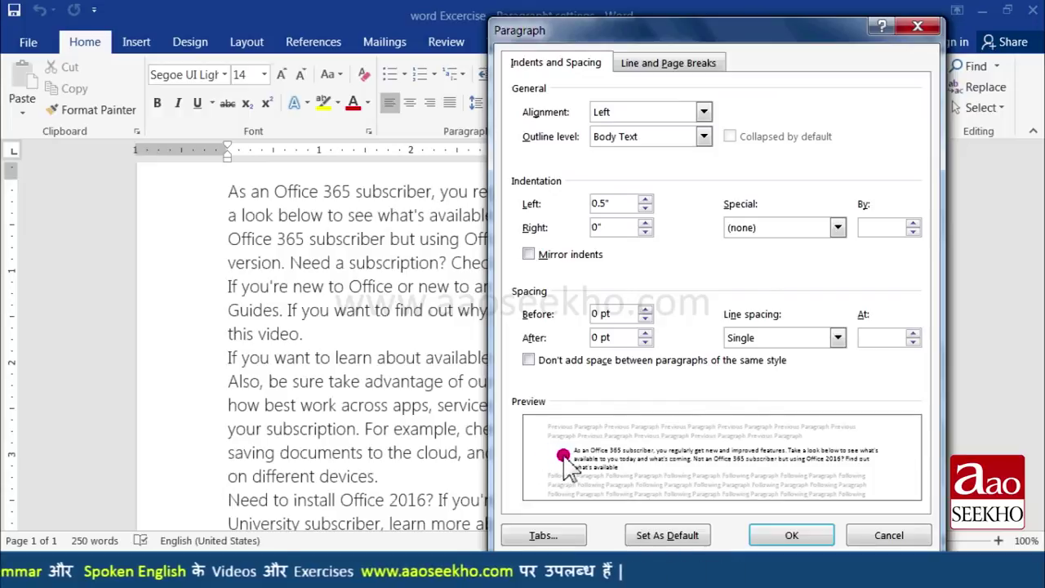
left_click(646, 200)
left_click(645, 200)
left_click(645, 200)
left_click(645, 200)
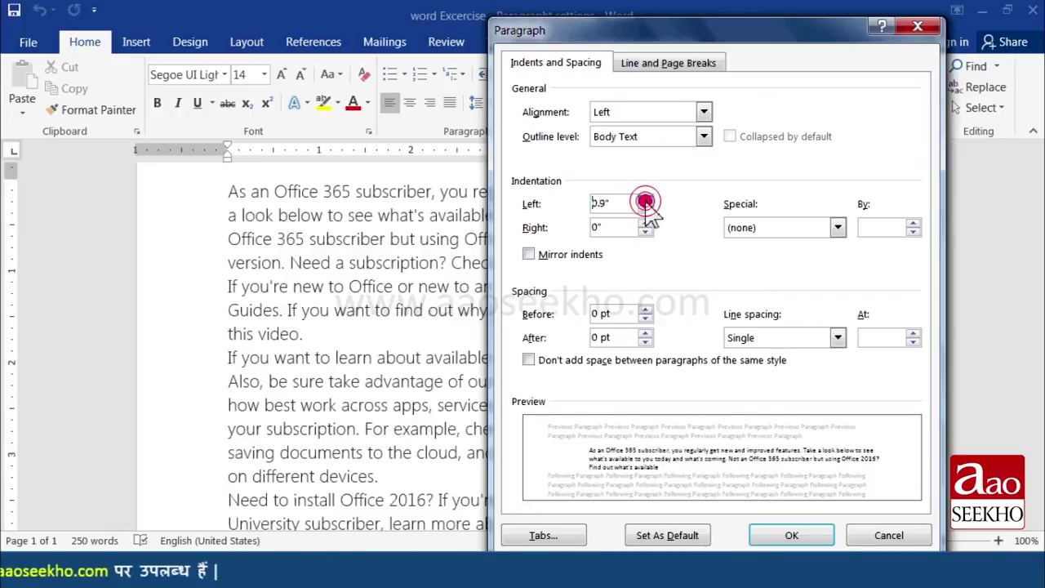
left_click(645, 200)
left_click(646, 223)
left_click(646, 223)
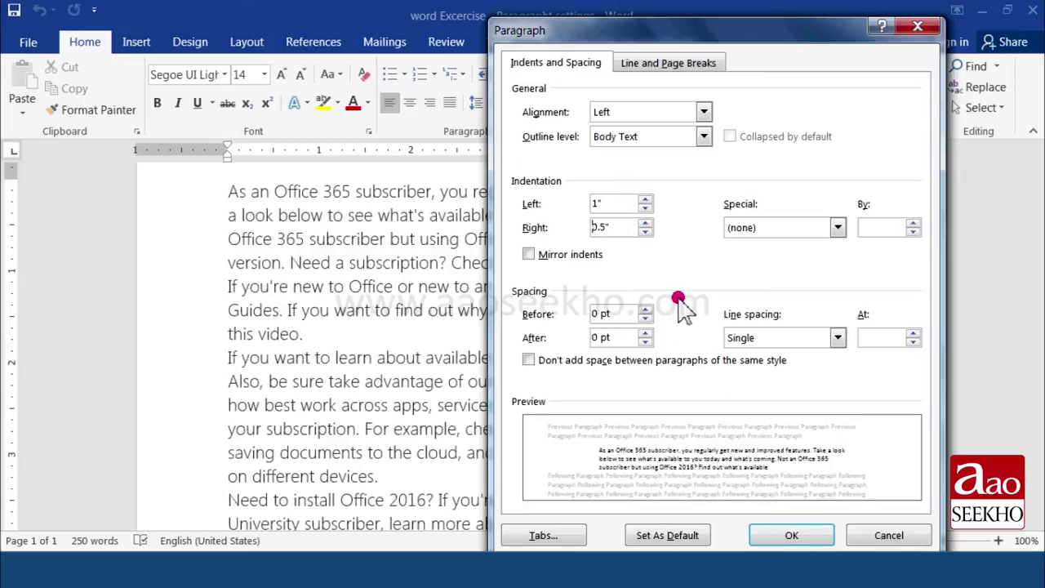
left_click(646, 223)
left_click(646, 223)
left_click(646, 223)
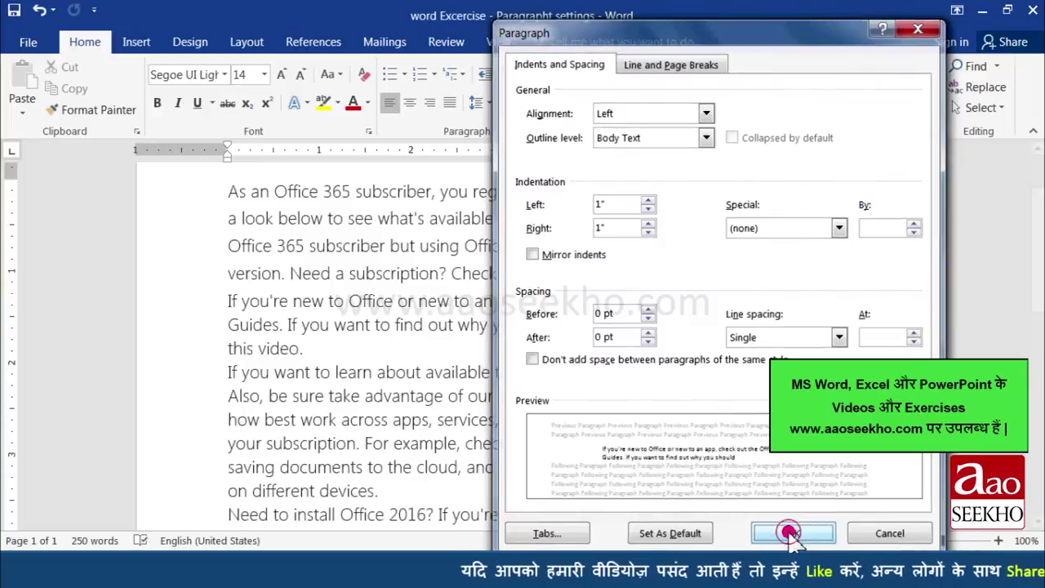
left_click(792, 533)
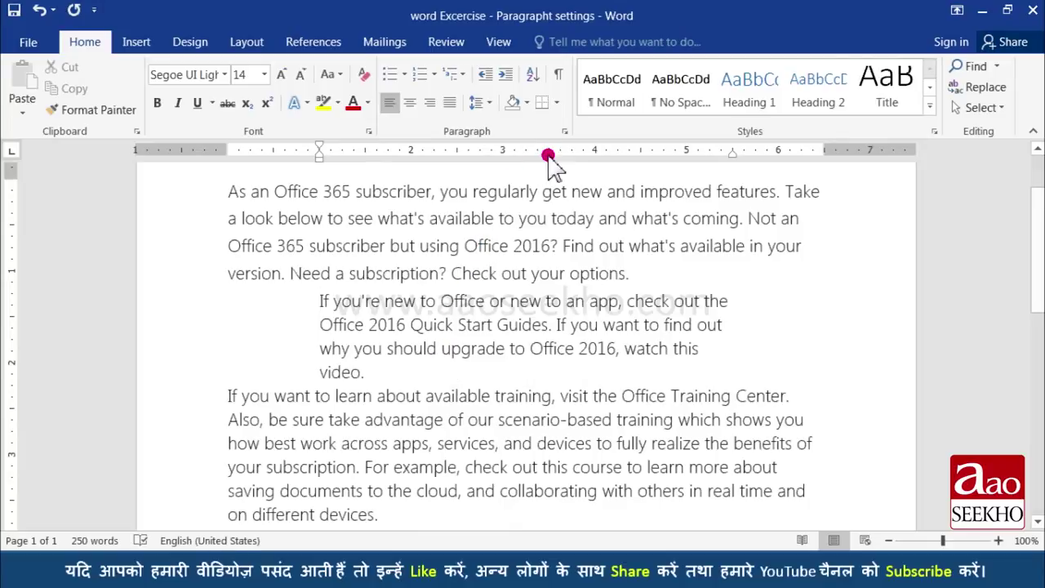
Reduce the second paragraph's left indent back to 0" in the Paragraph dialog
left_click(565, 132)
left_click(643, 197)
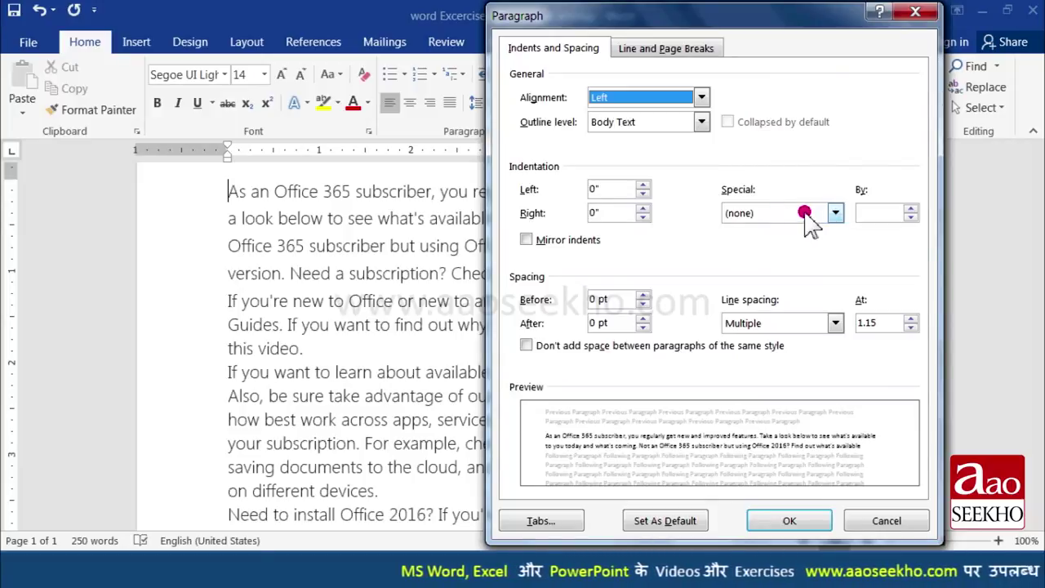
Change the first paragraph's special indent from First line to Hanging by 0.5" and apply
left_click(801, 213)
left_click(789, 244)
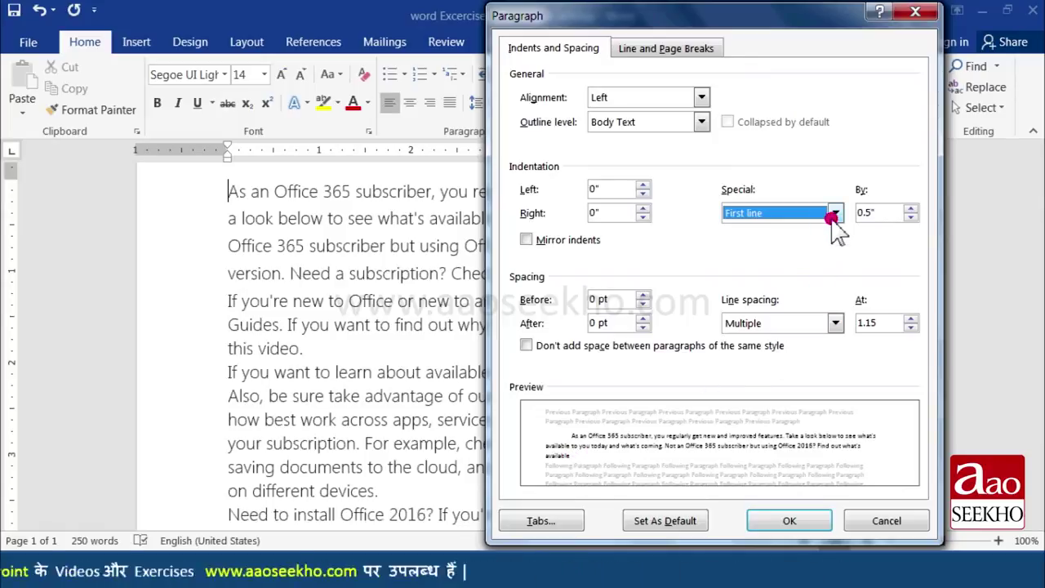
left_click(835, 214)
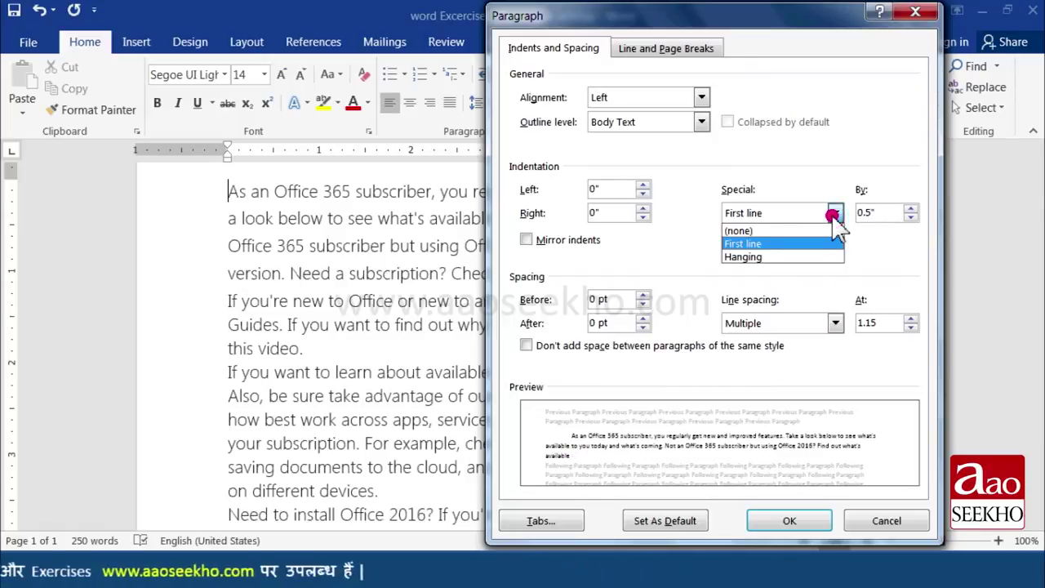
left_click(797, 260)
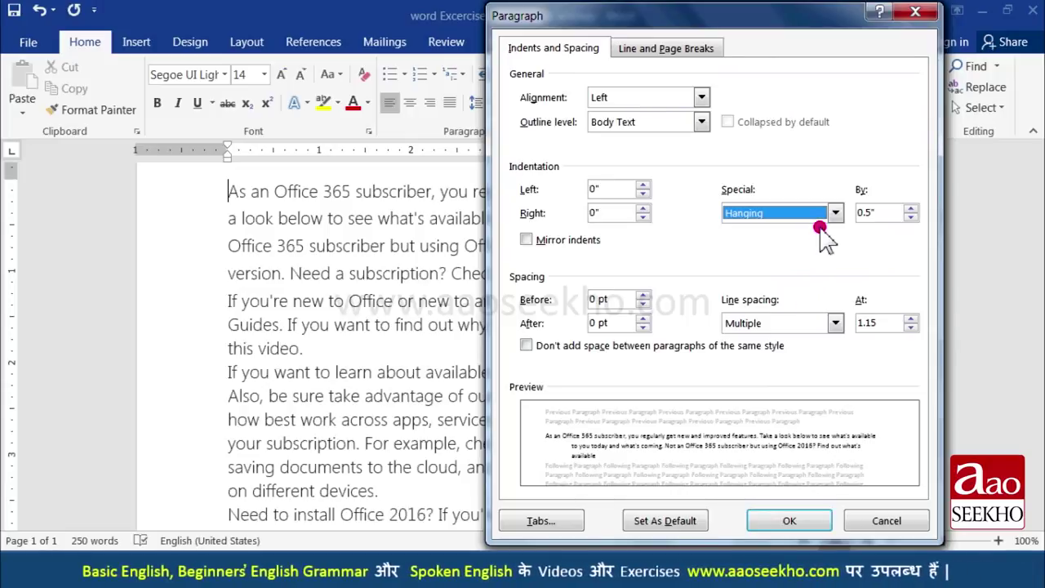
left_click(789, 523)
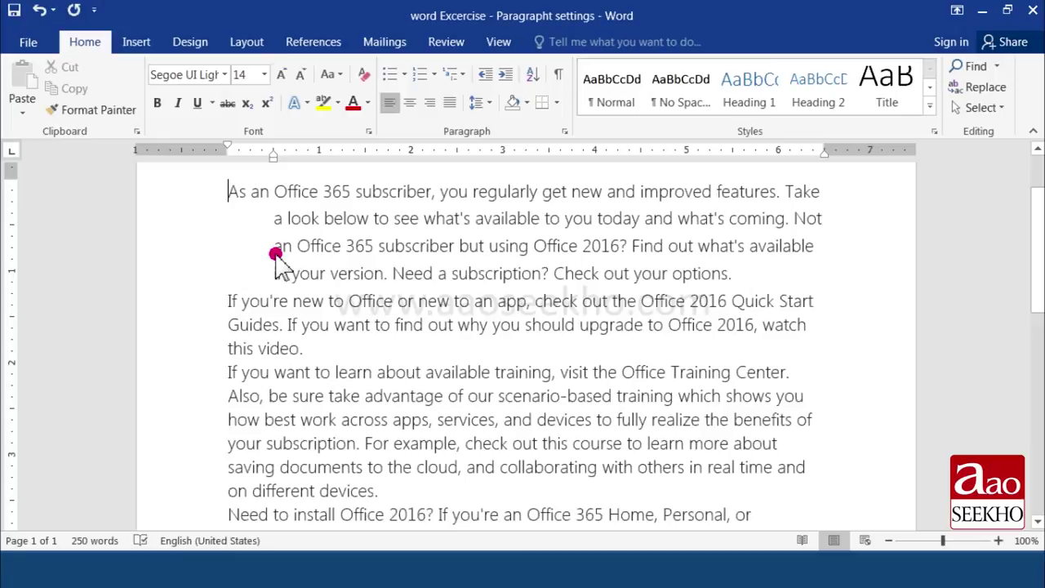
Try a First line indent of 0.8" then 0.5" on the first paragraph, then set Special to (none)
left_click(564, 131)
left_click(835, 213)
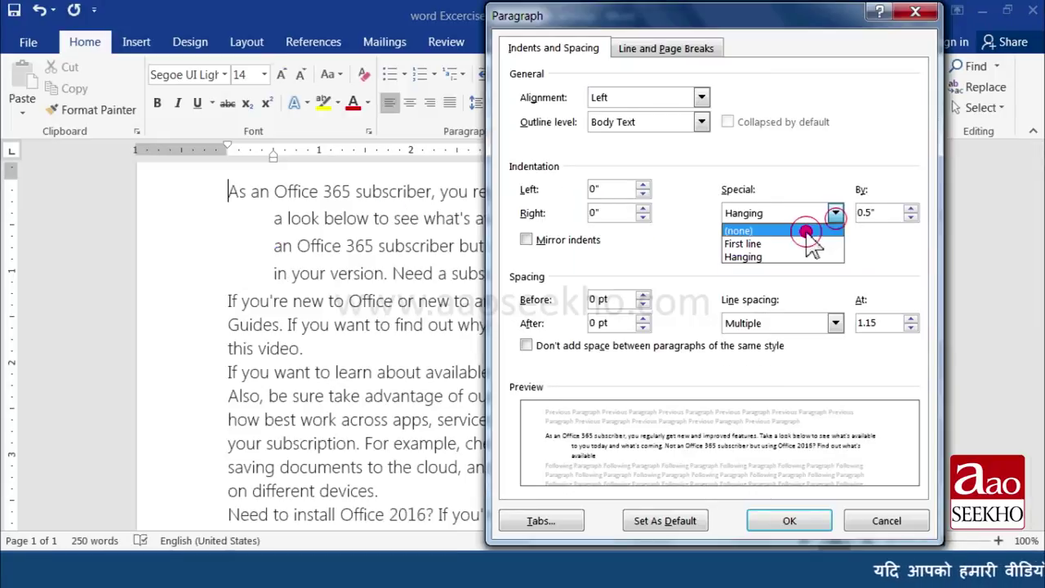
left_click(807, 231)
left_click(835, 213)
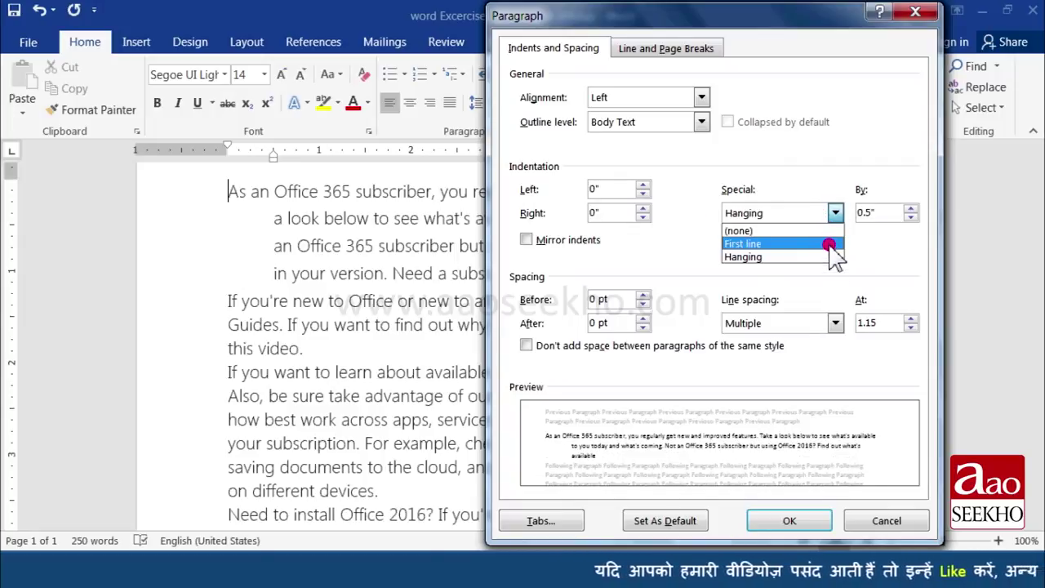
left_click(829, 245)
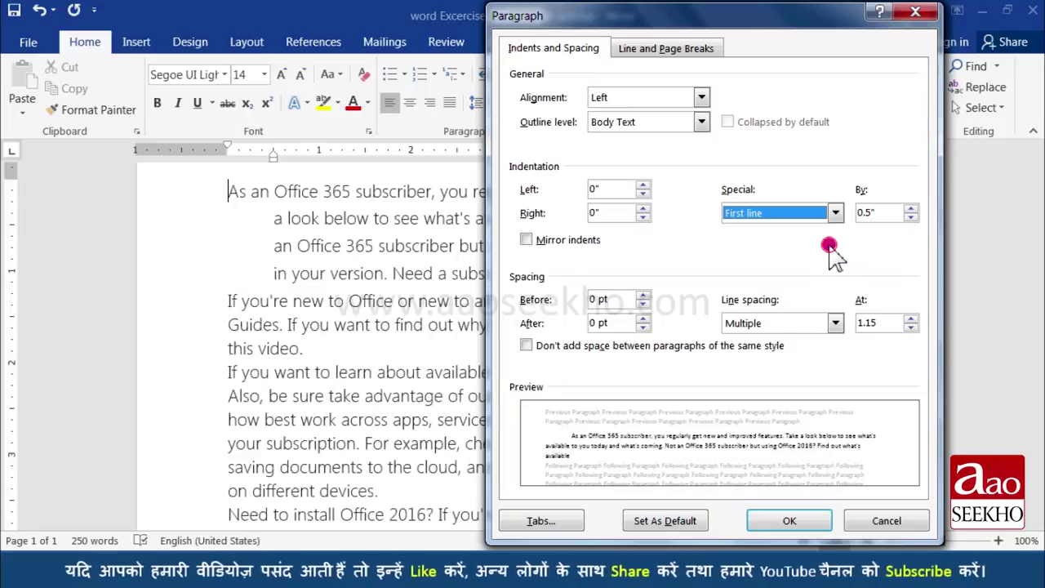
left_click(910, 208)
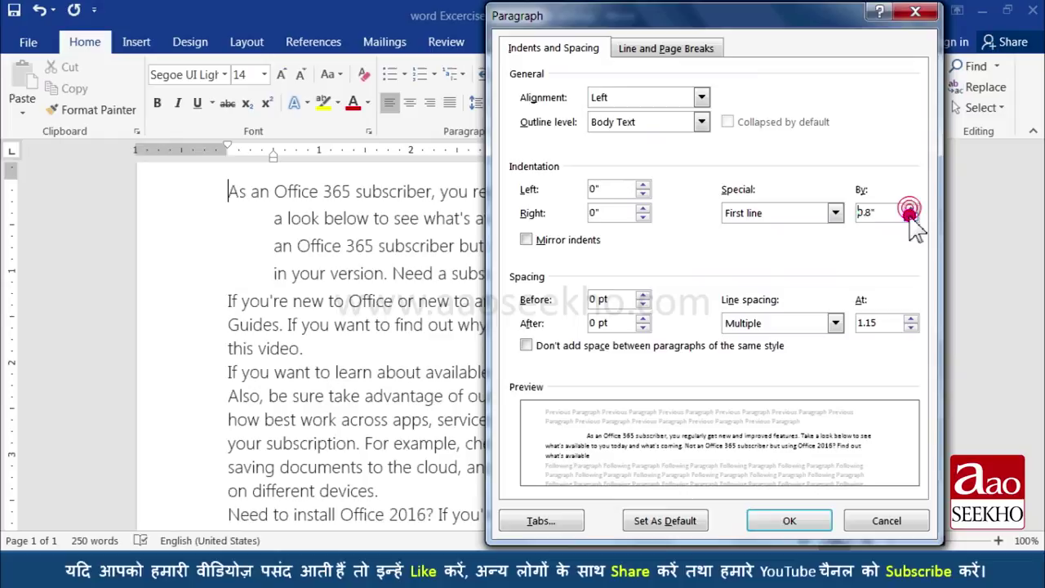
left_click(910, 216)
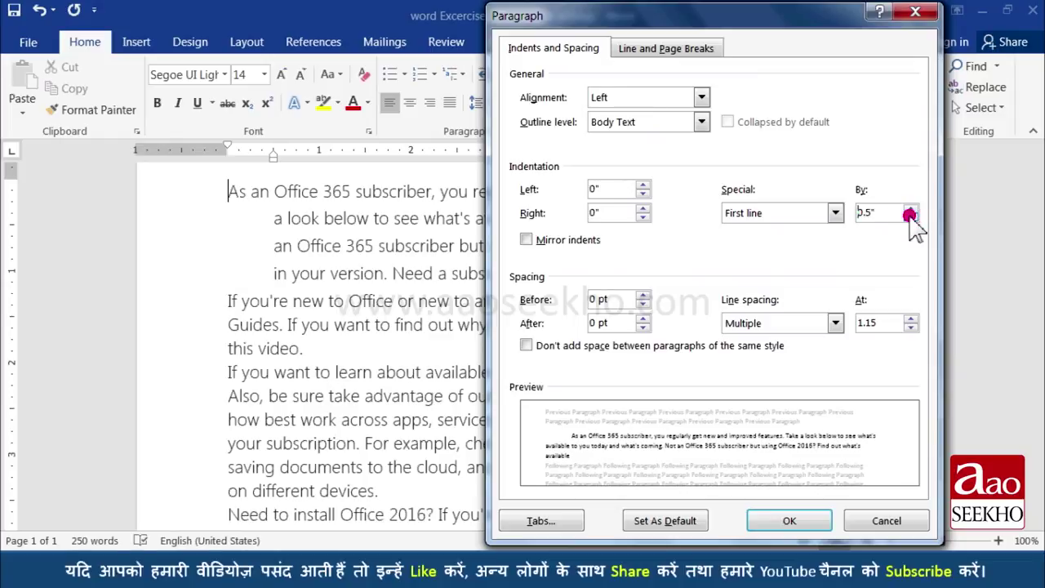
left_click(910, 218)
left_click(836, 213)
left_click(784, 231)
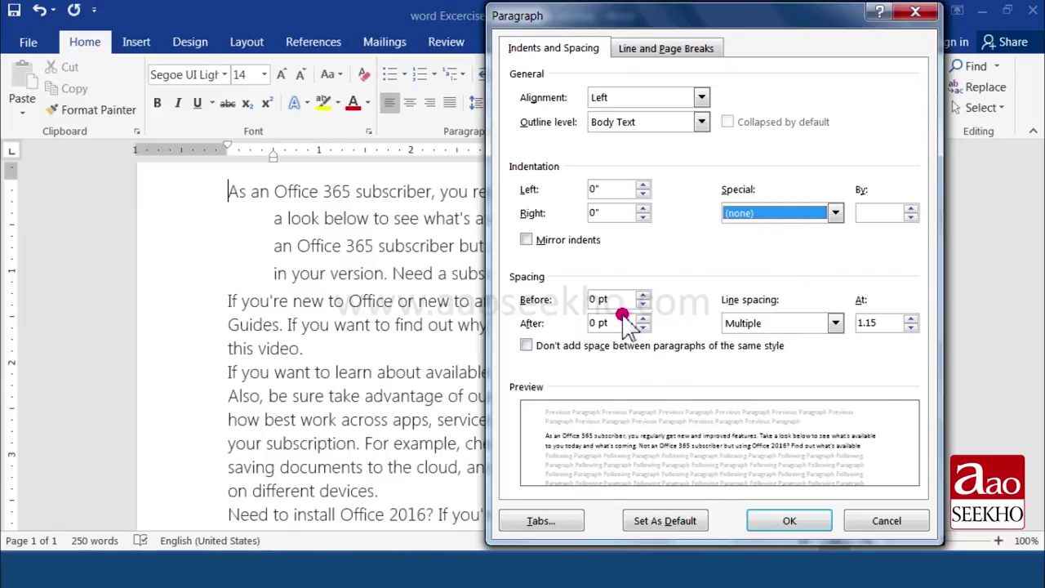
Set the first paragraph's line spacing to Single and apply the reset settings
left_click(836, 324)
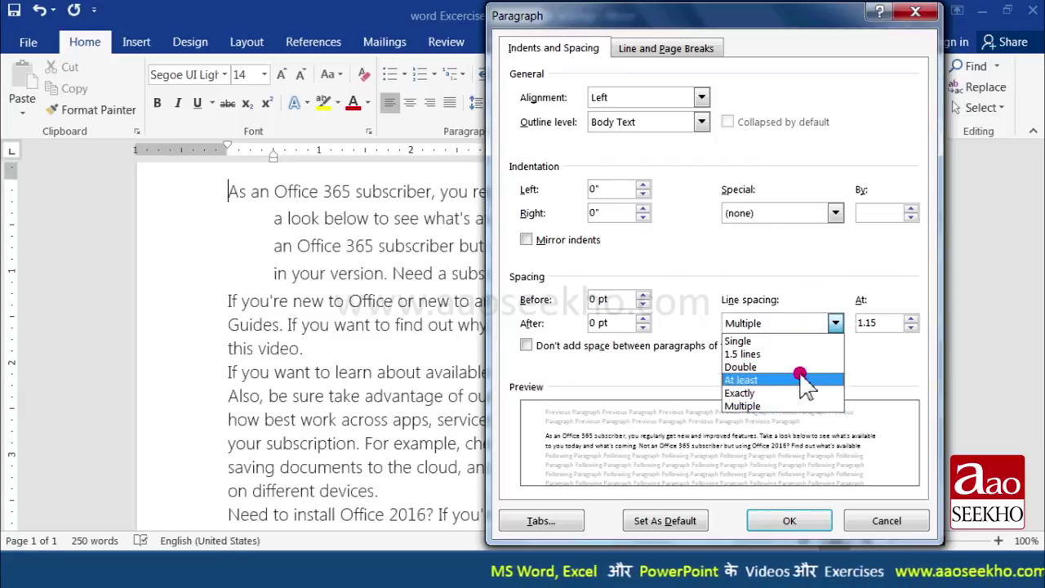
left_click(743, 406)
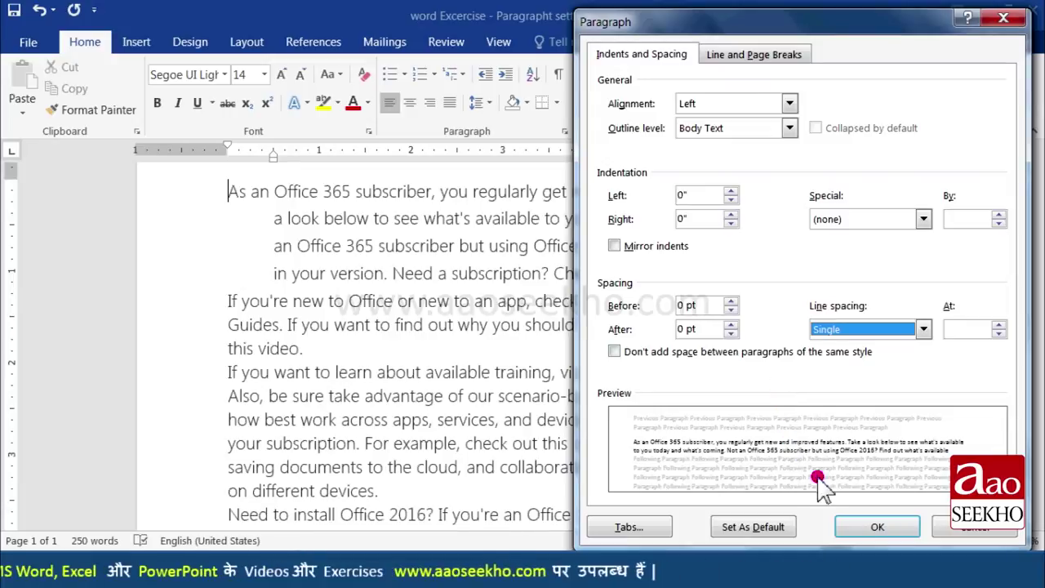
left_click(854, 529)
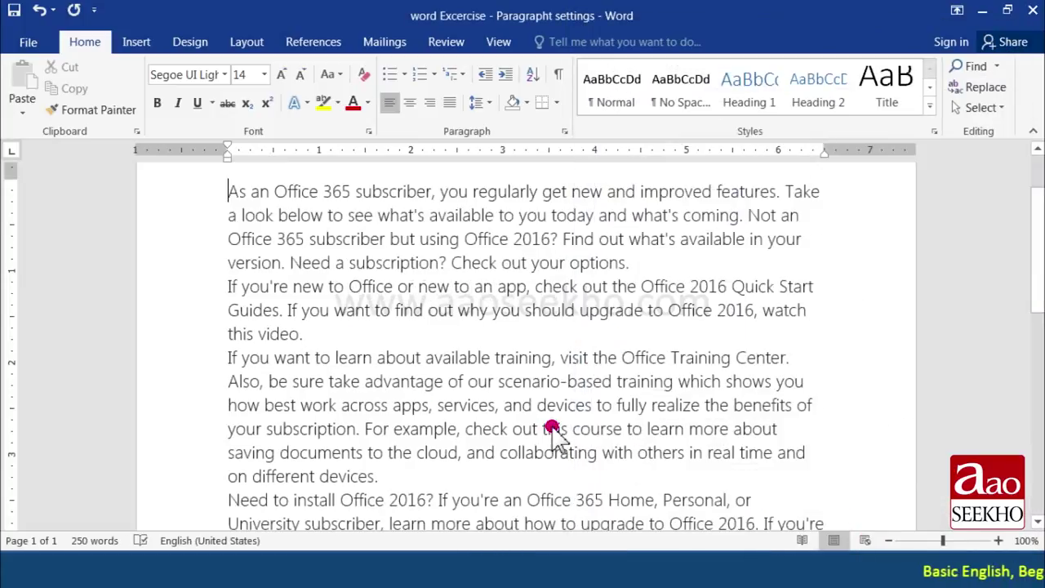